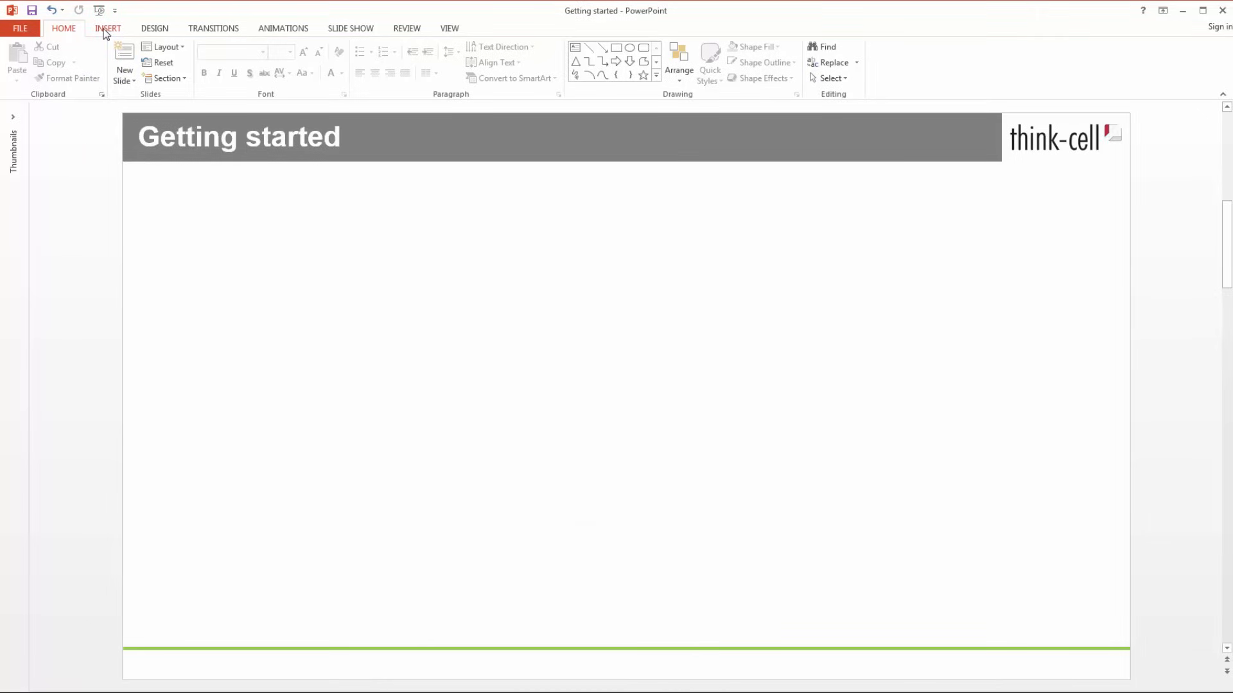
Step: Insert a think-cell stacked column chart from the Elements gallery onto the slide
click(108, 27)
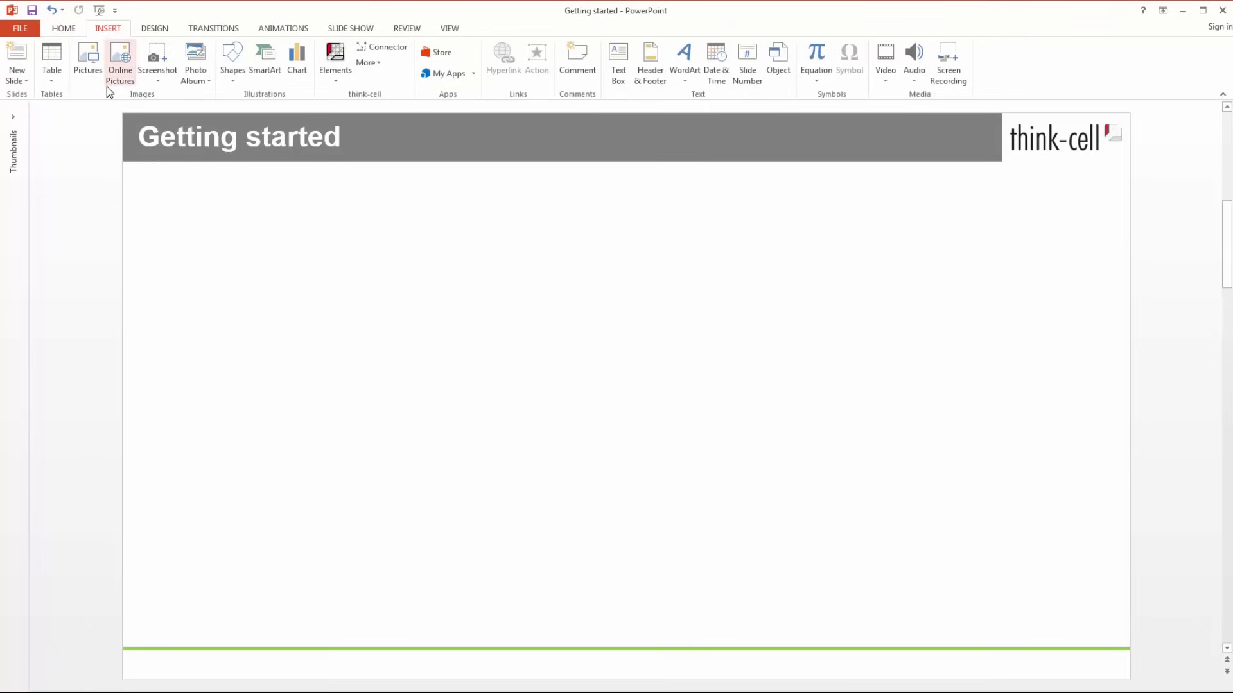
click(335, 82)
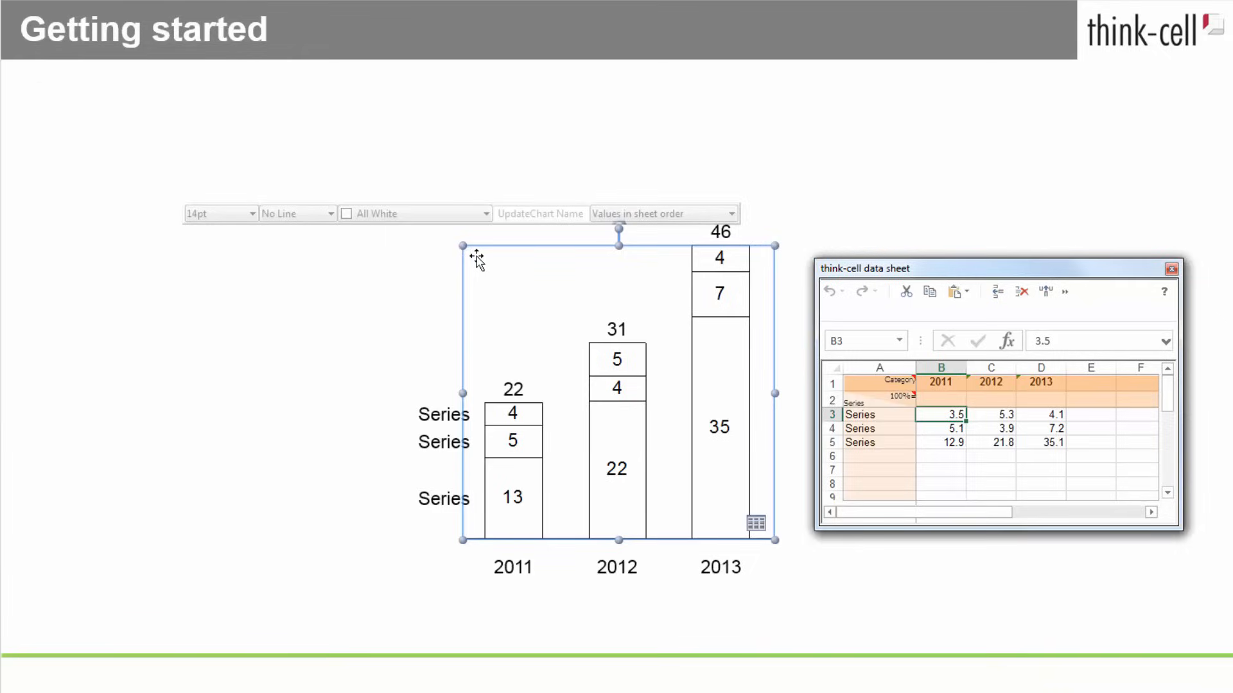
Step: Drag the chart to the slide's left side and reshape its frame taller via the handles
mouse_move(463, 250)
mouse_down()
mouse_move(195, 251)
mouse_move(111, 270)
mouse_up()
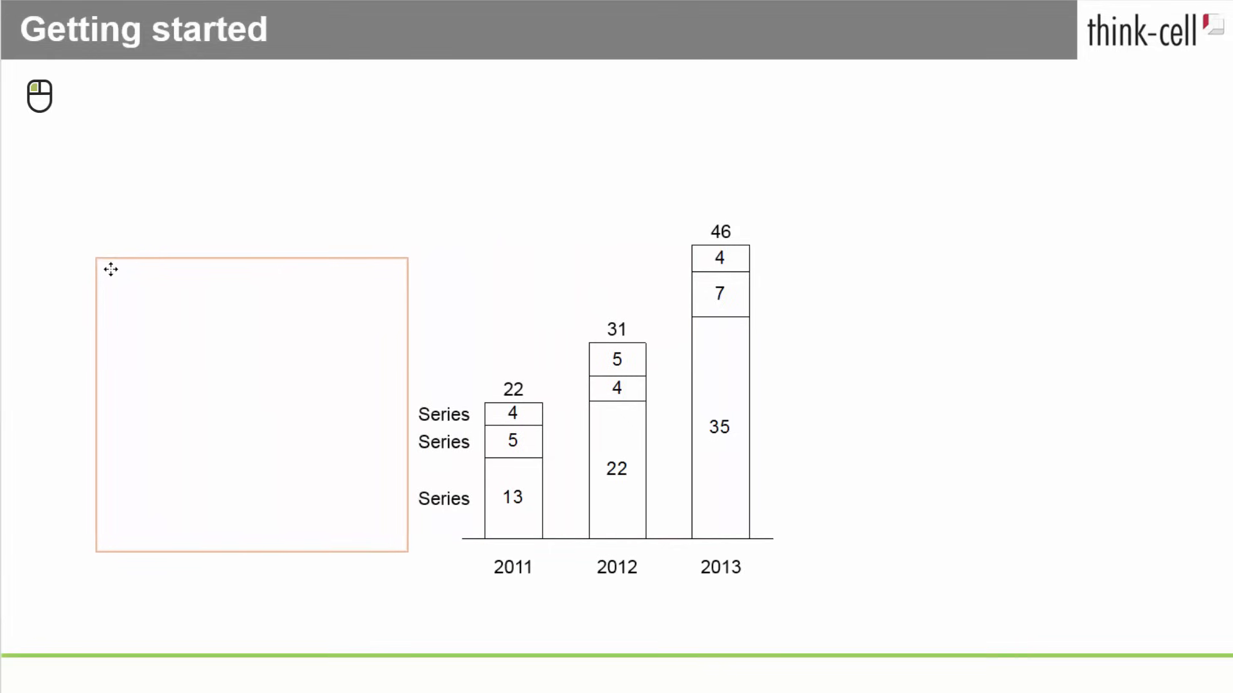
drag(111, 271, 122, 271)
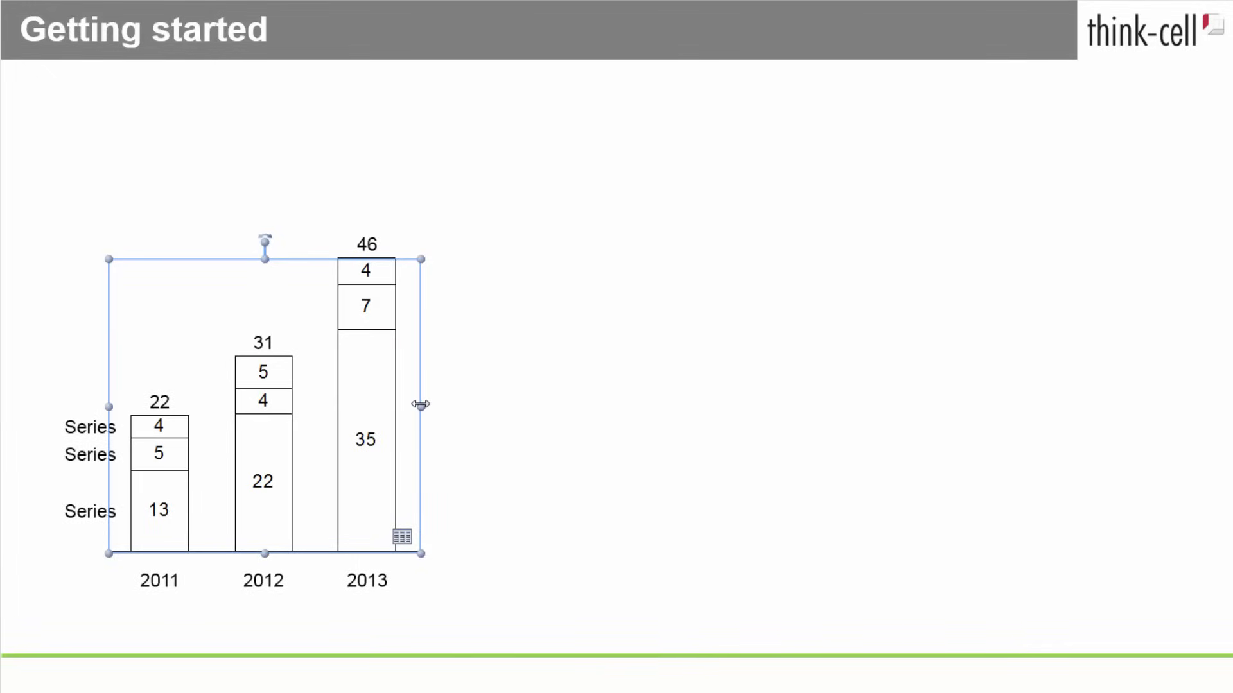
drag(422, 404, 497, 406)
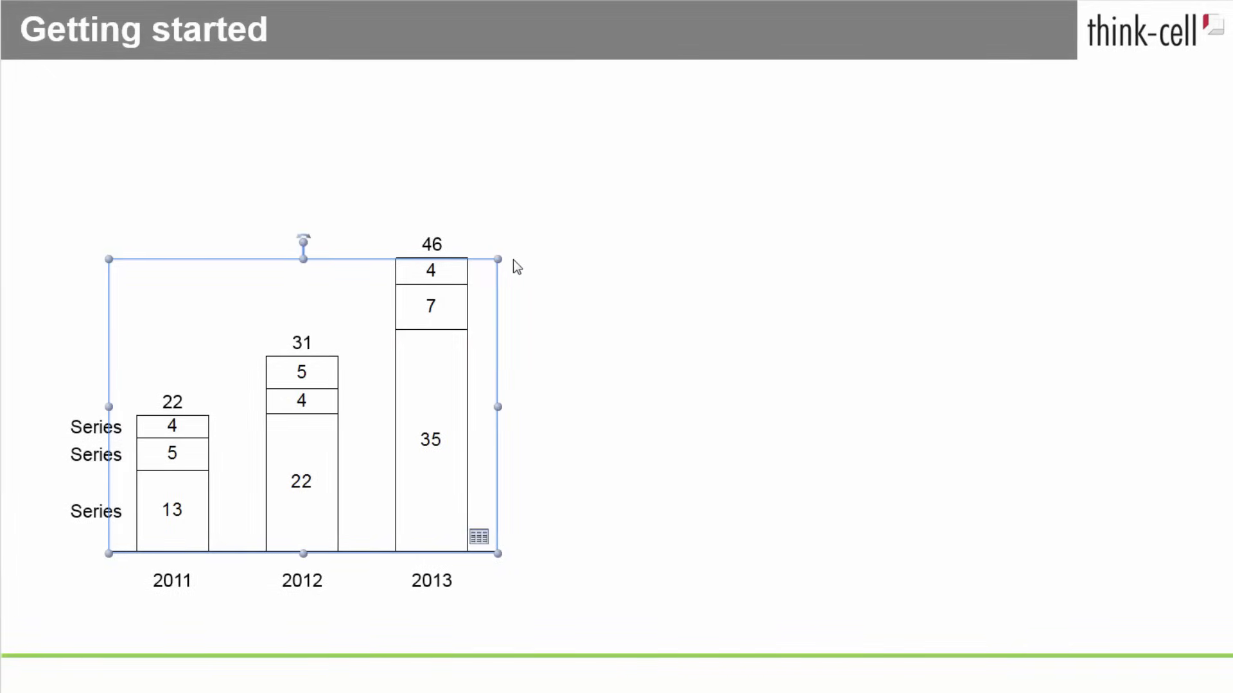
drag(498, 260, 422, 180)
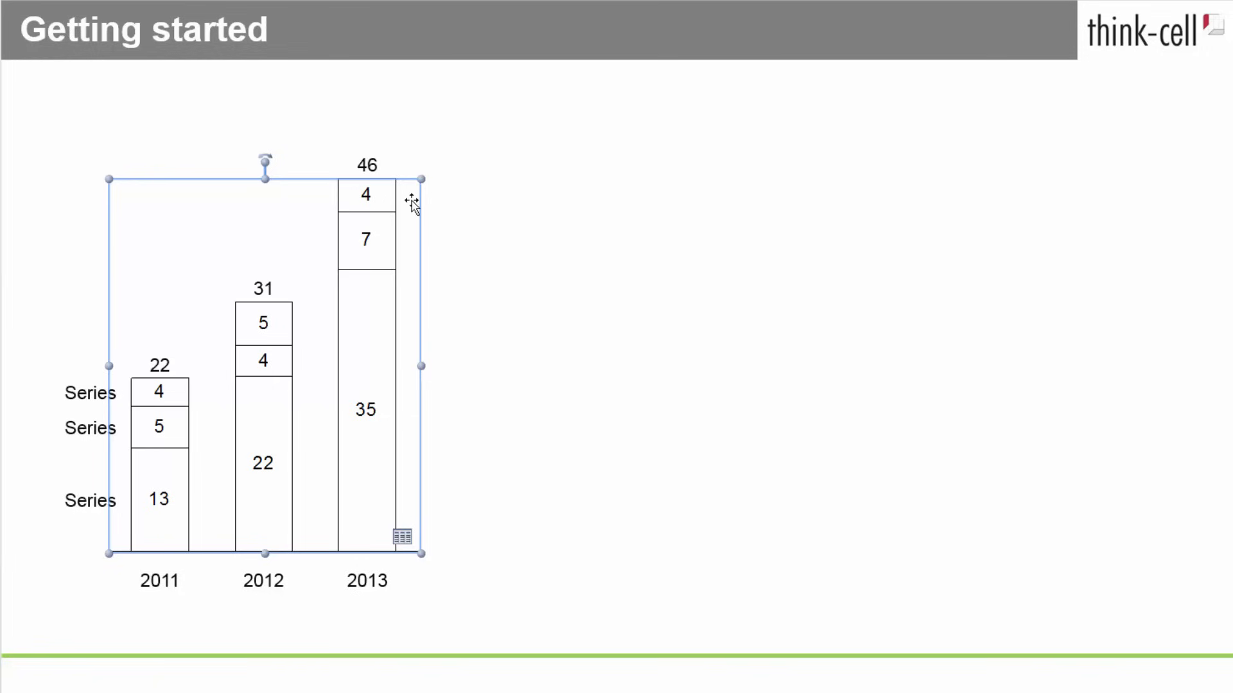
Step: Enter the new values for two series across four columns in the data sheet
double_click(411, 202)
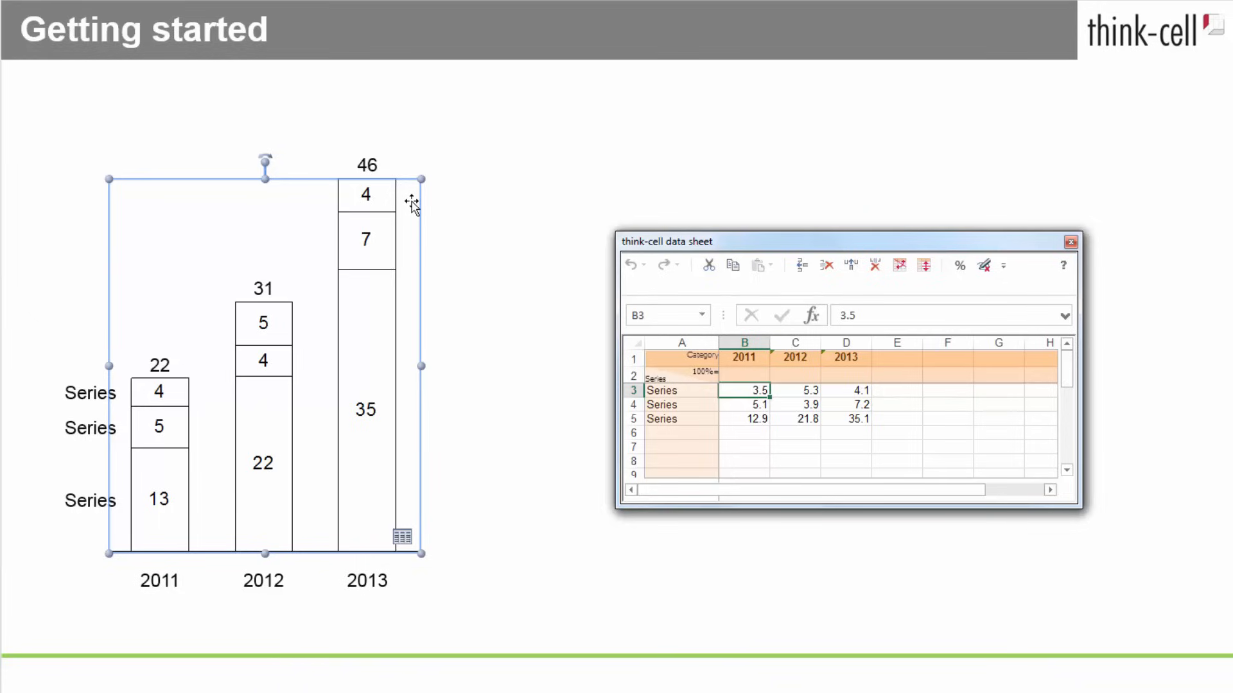
text(8.4)
key(Tab)
text(30.7)
key(Tab)
text(81.)
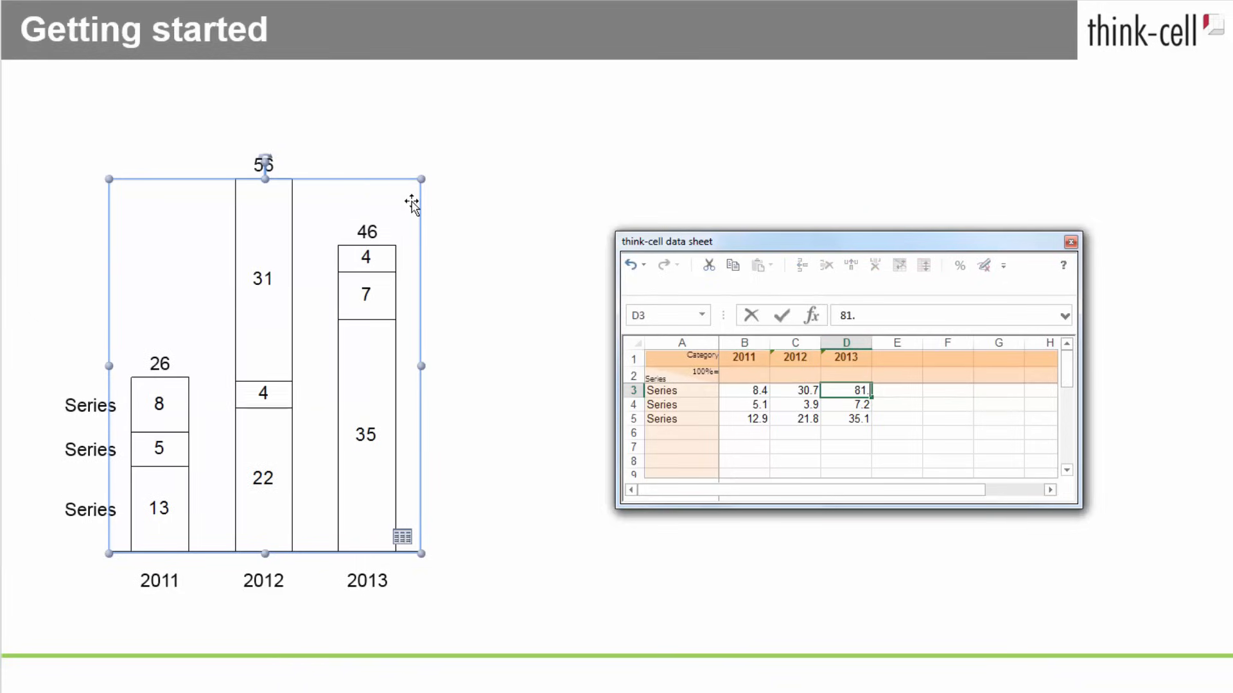
text(9)
key(Tab)
text(179.3)
key(Return)
text(18	65)
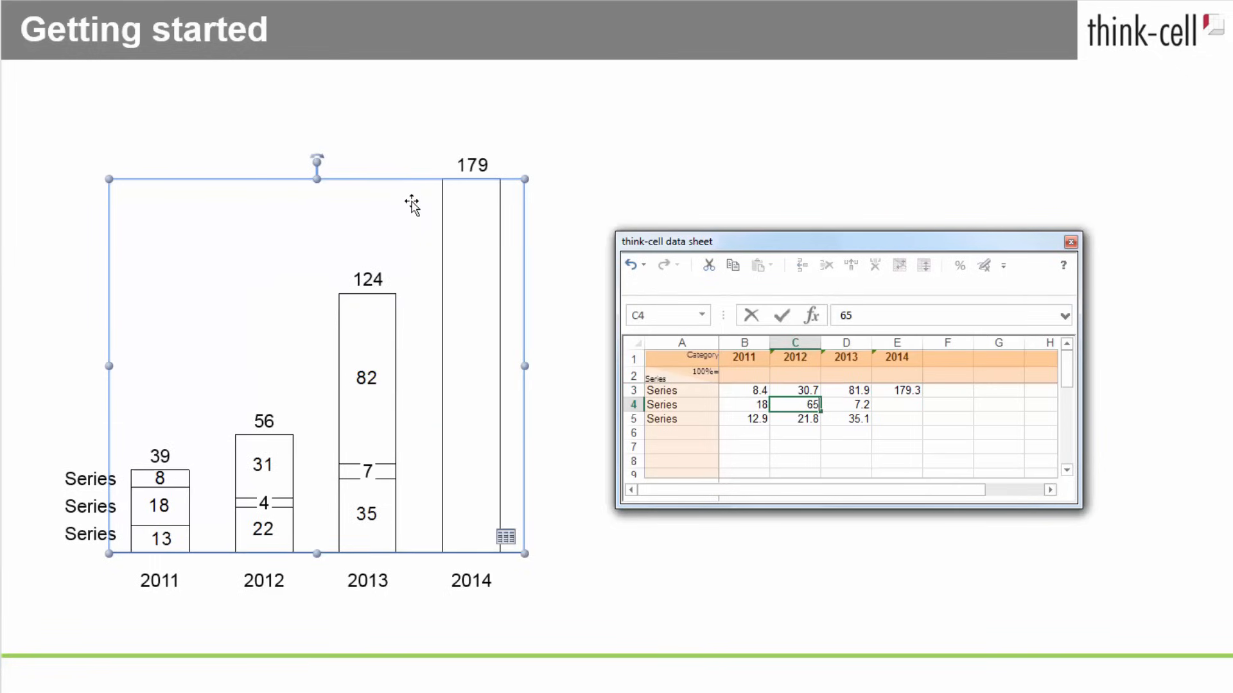
text(.3)
key(Tab)
text(174)
key(Tab)
text(381)
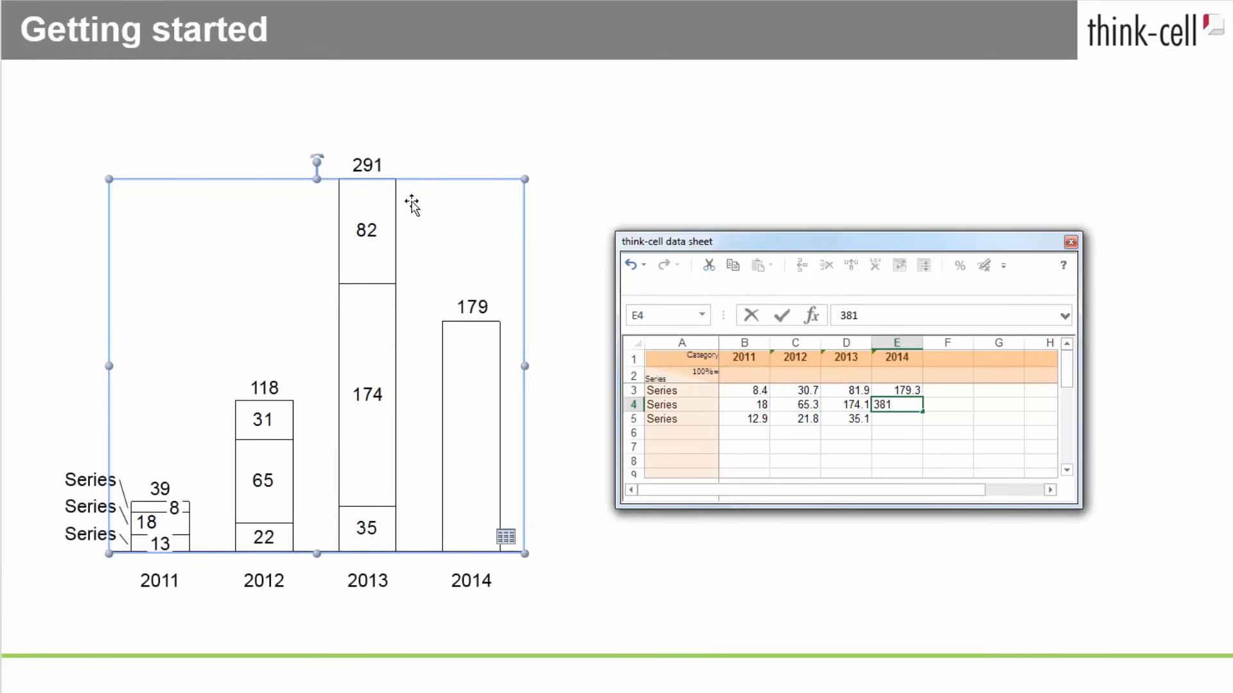
key(Return)
Step: Delete the unused third series row and relabel the first year as 2013
click(634, 419)
click(826, 268)
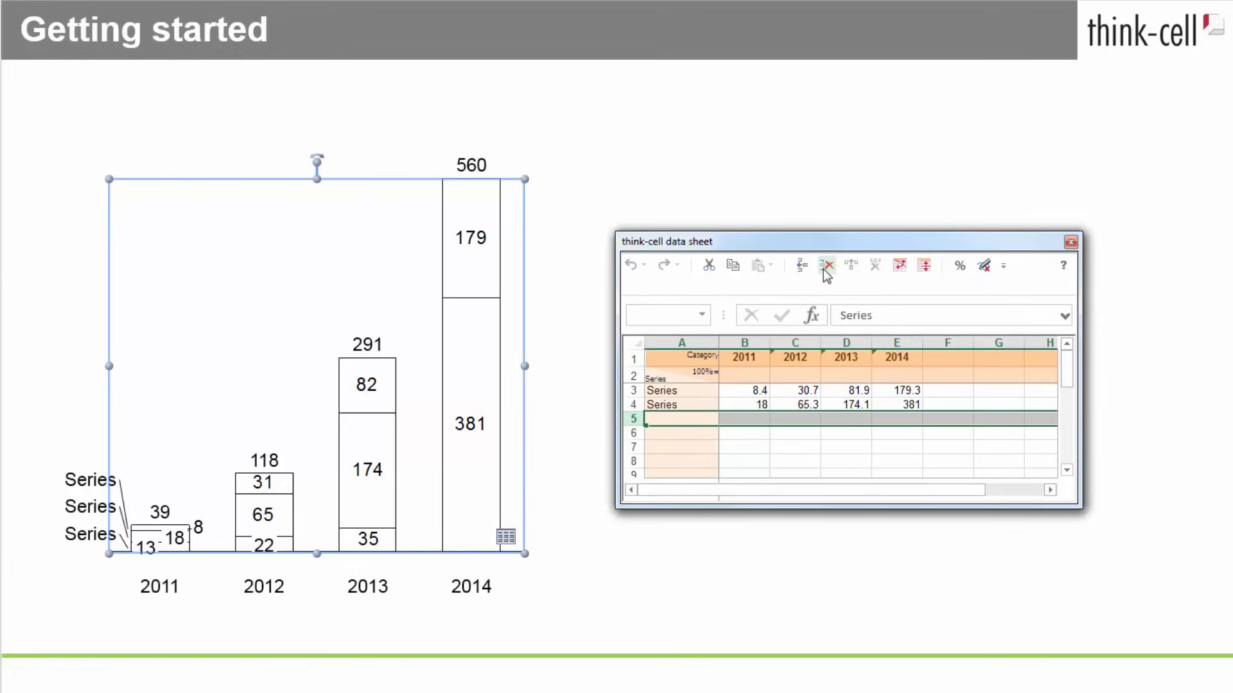
click(744, 357)
text(2013)
key(Return)
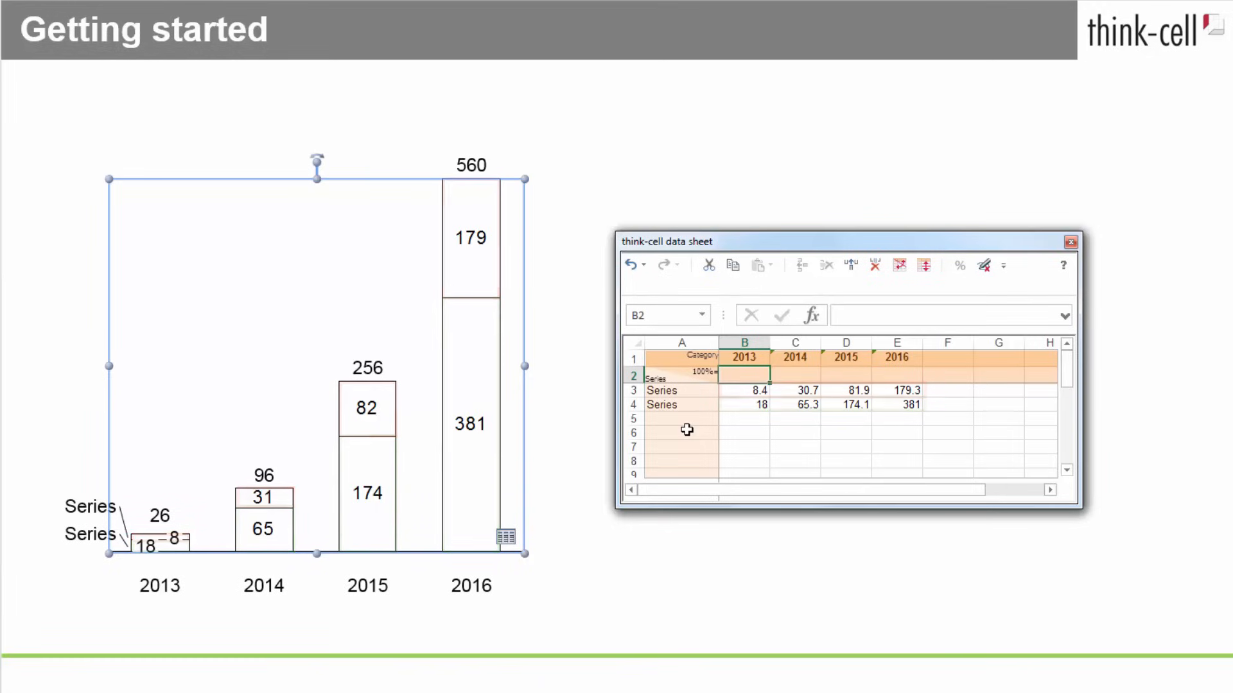
Step: Transpose the data sheet so the years run down the rows
click(900, 268)
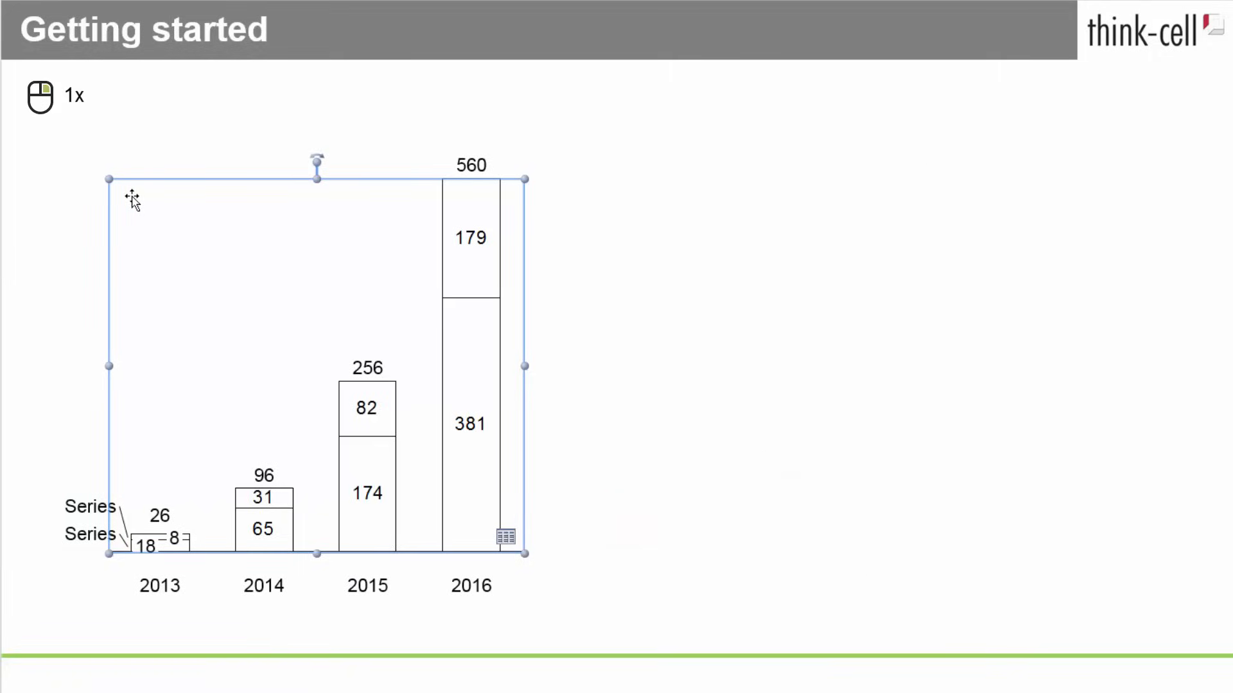
Step: Remove the Series labels via the context menu, then remove and restore the 2013–2016 category labels
right_click(132, 200)
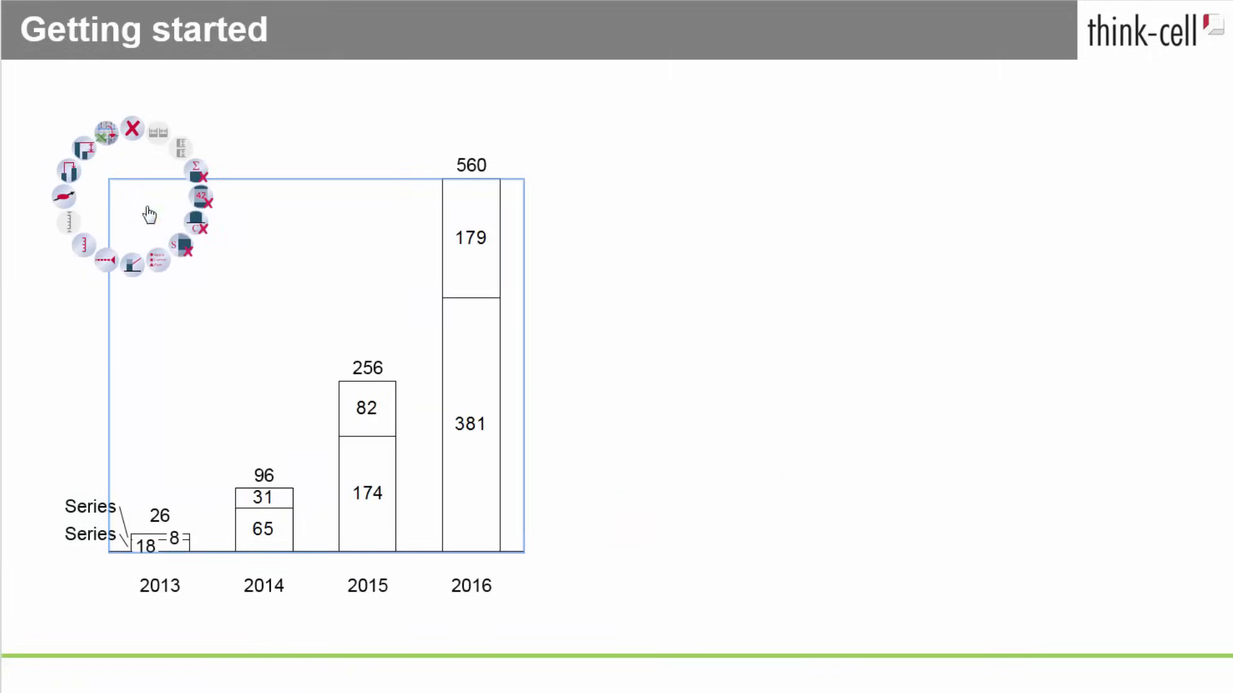
click(185, 249)
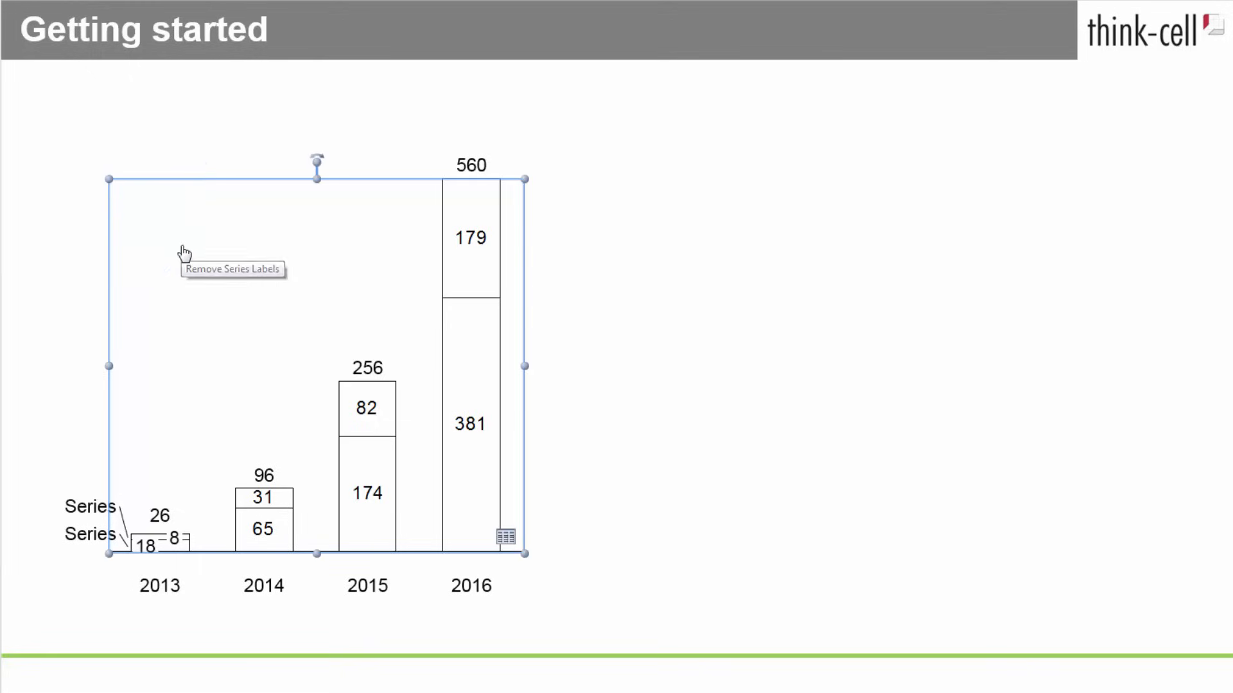
right_click(126, 204)
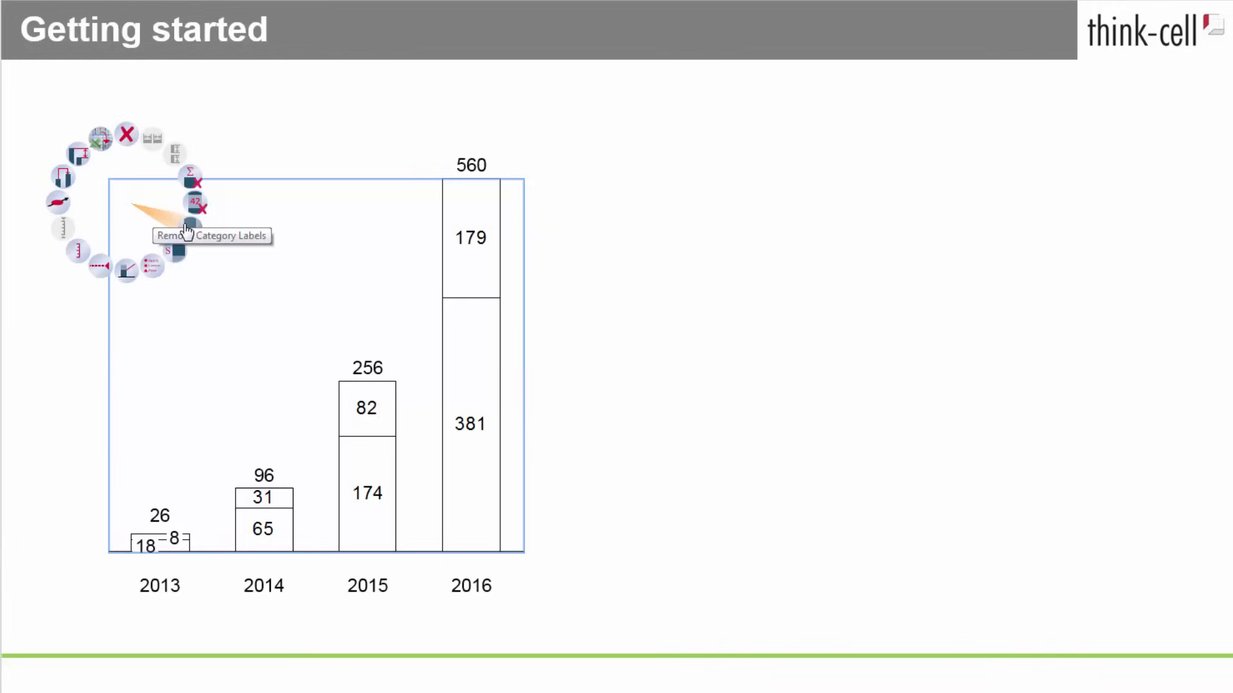
click(188, 231)
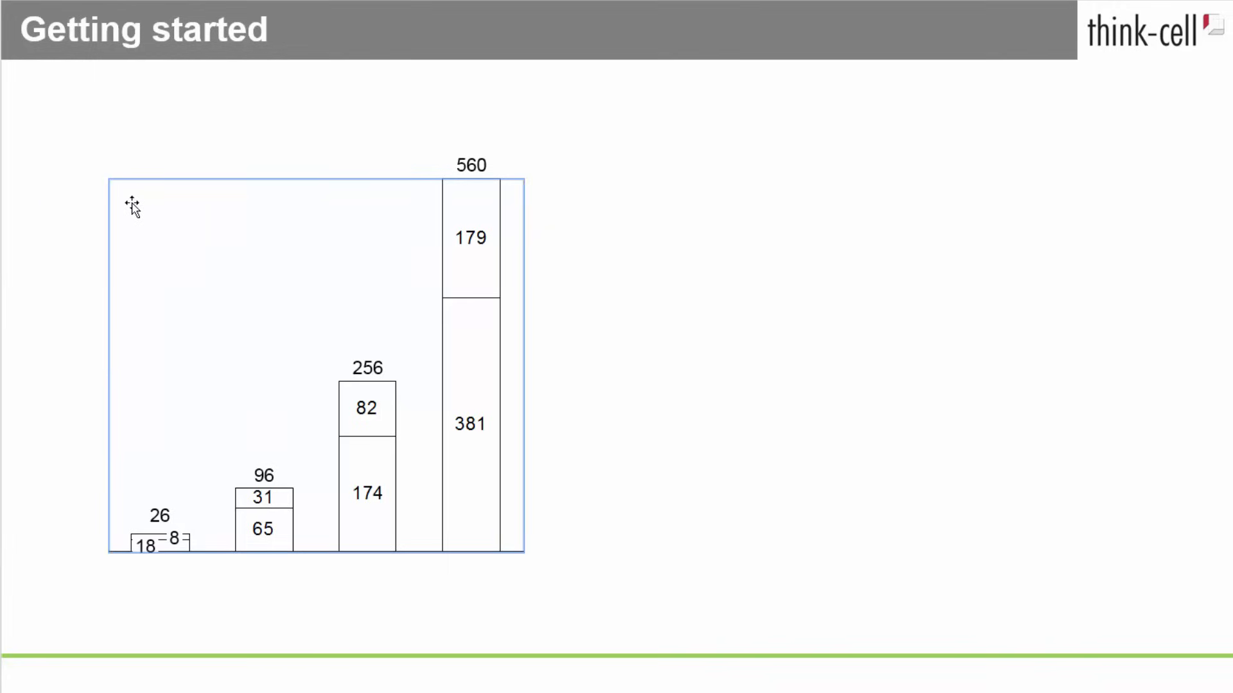
right_click(131, 202)
click(192, 230)
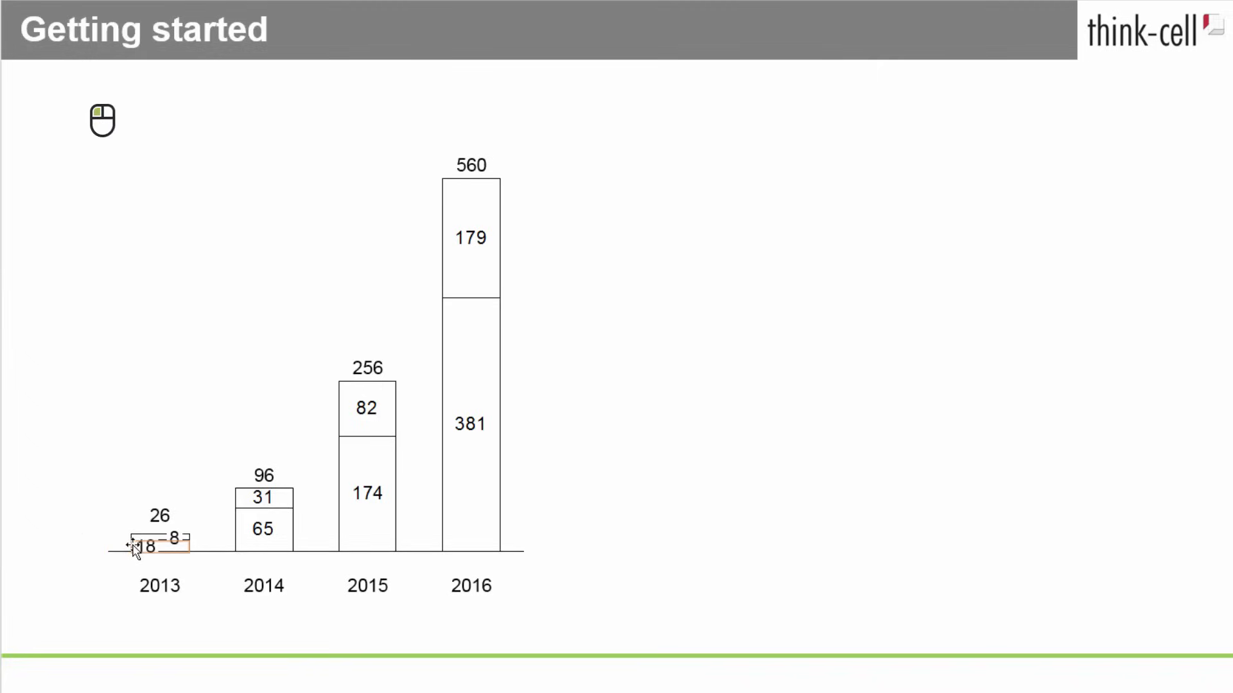
shift+click(135, 549)
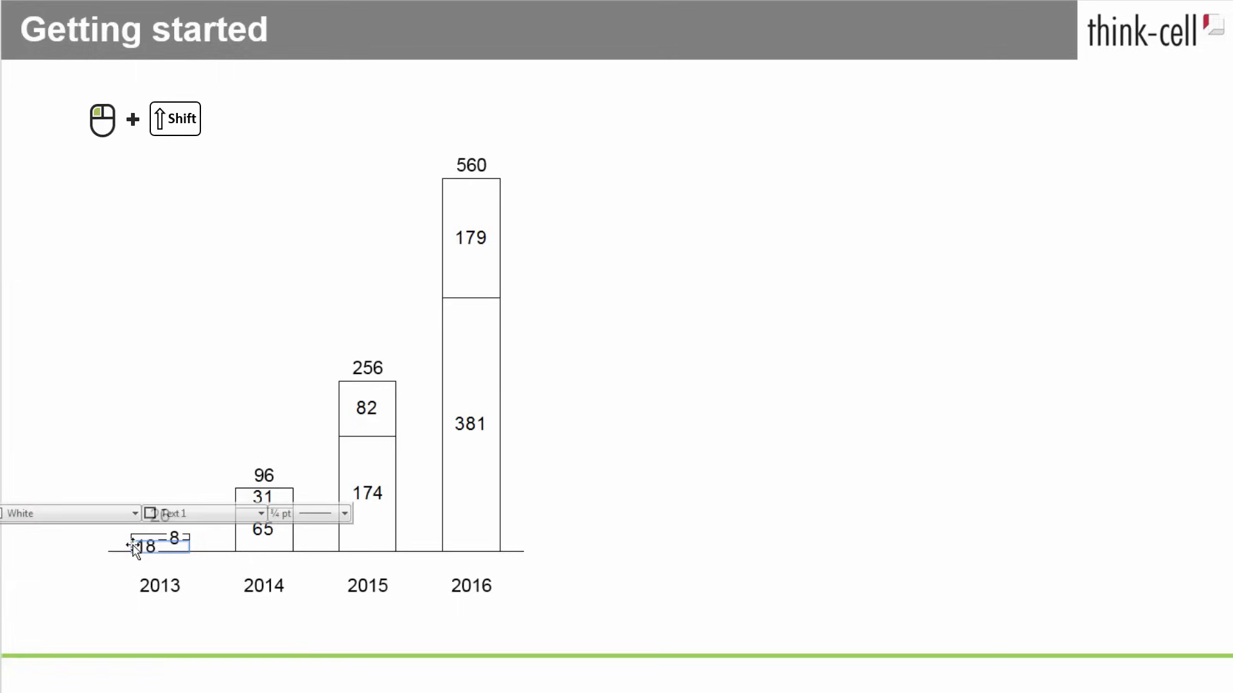
Step: Select all lower segments and fill them Dark Gray from the mini toolbar
shift+click(460, 321)
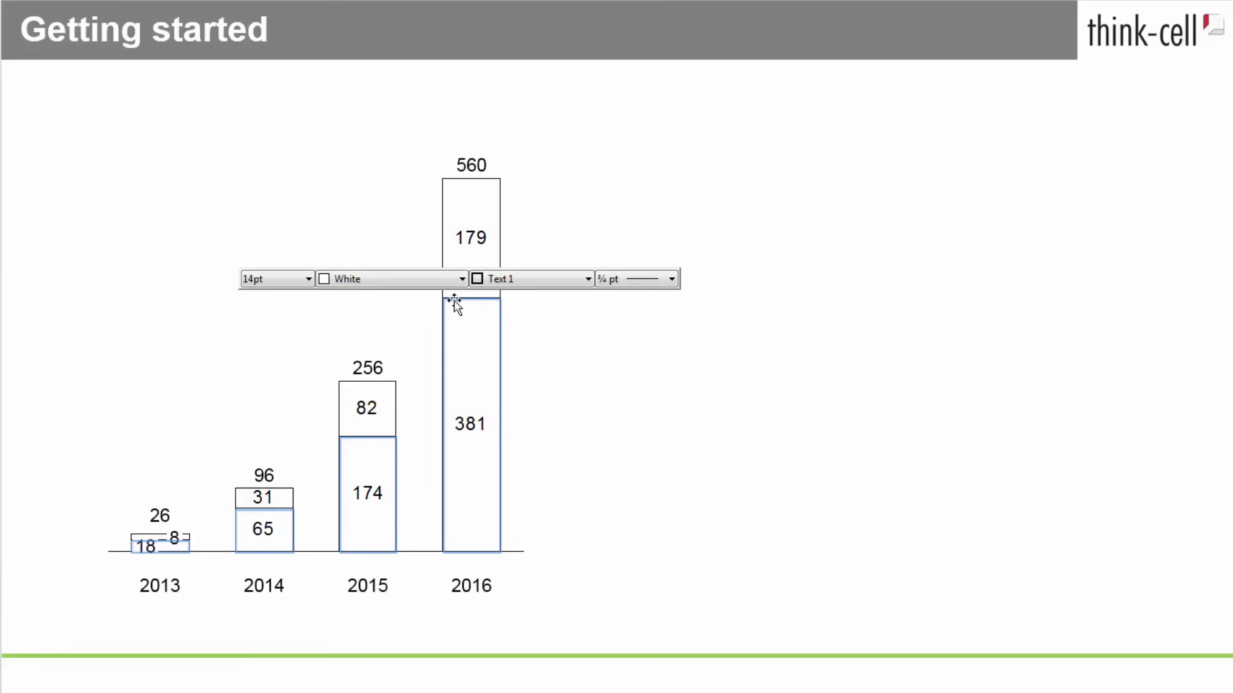
click(456, 284)
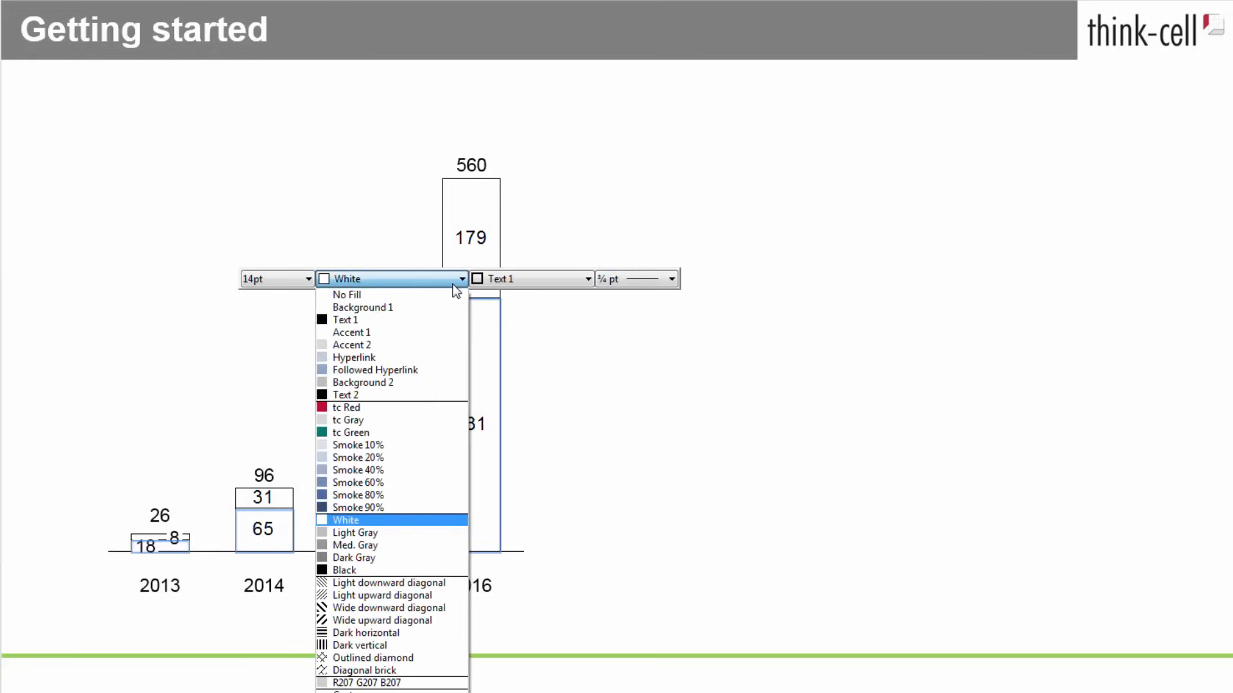
click(454, 556)
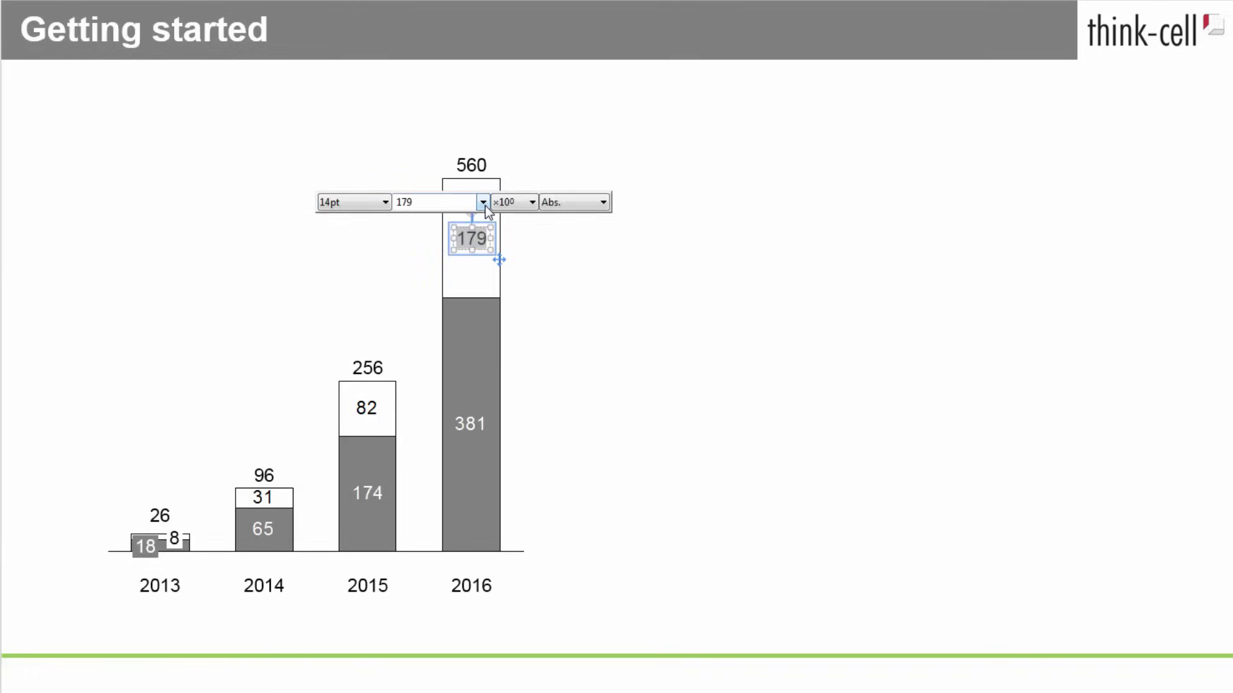
Step: Apply number format 0.0 so all labels show one decimal, e.g. 179.3 and 560.3
click(485, 206)
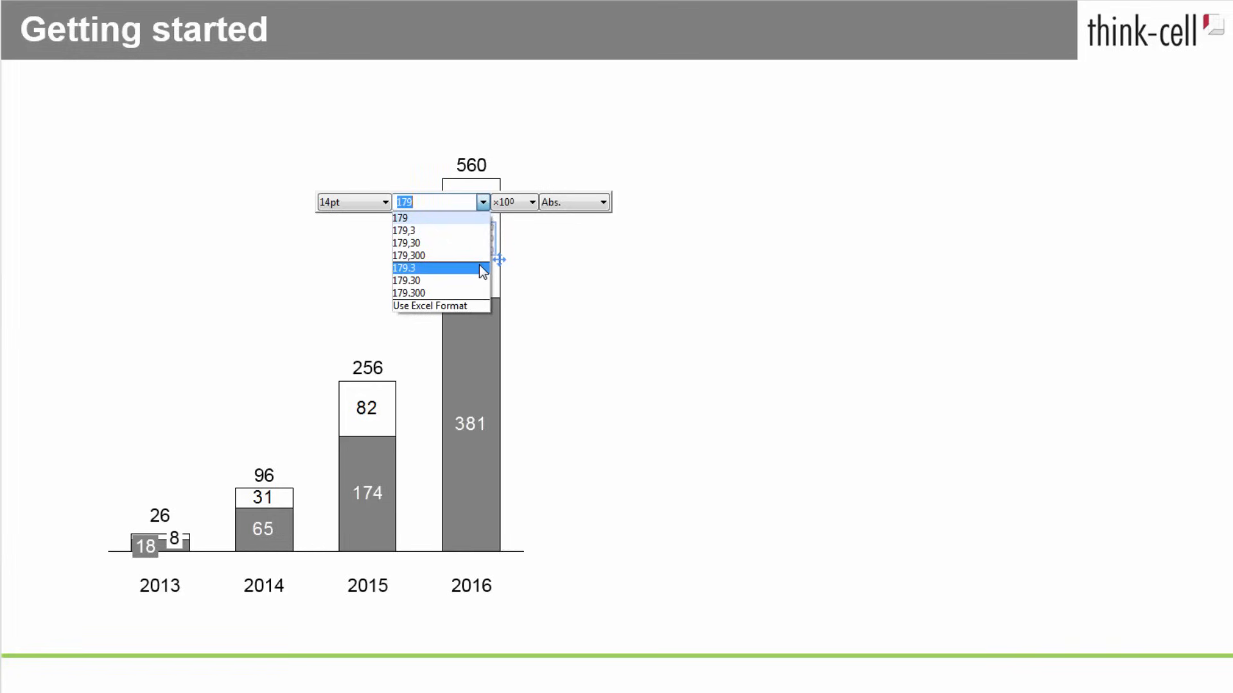
click(465, 205)
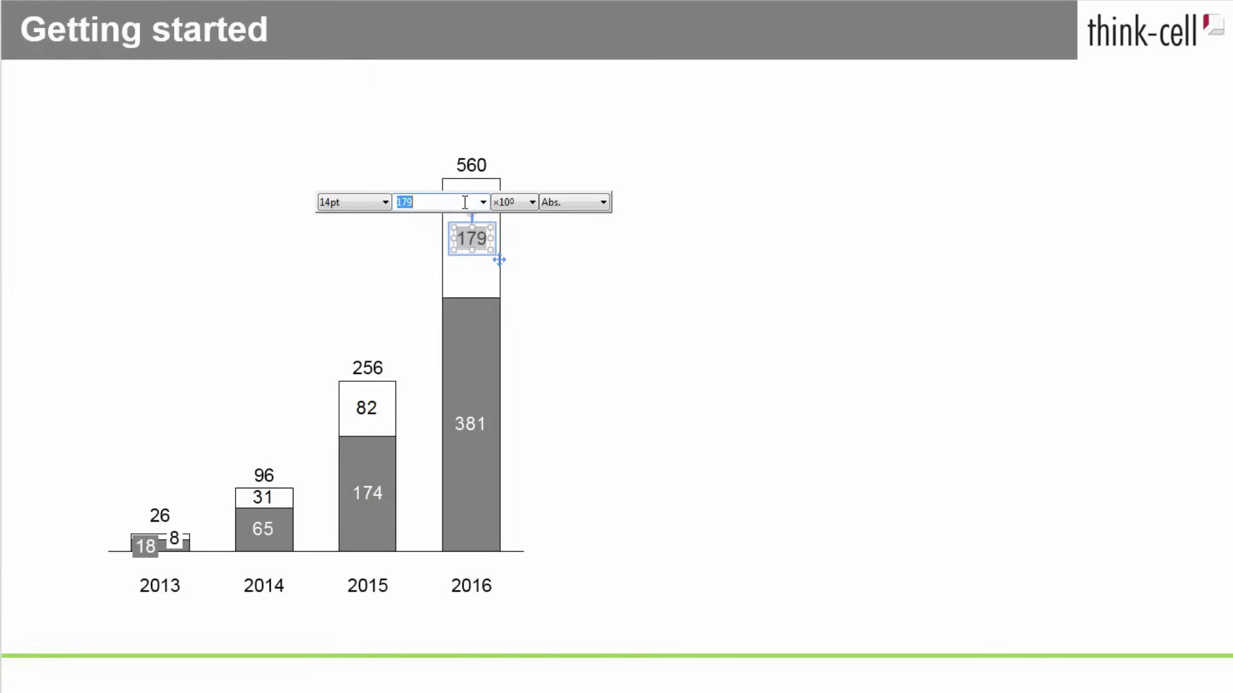
text(0.0)
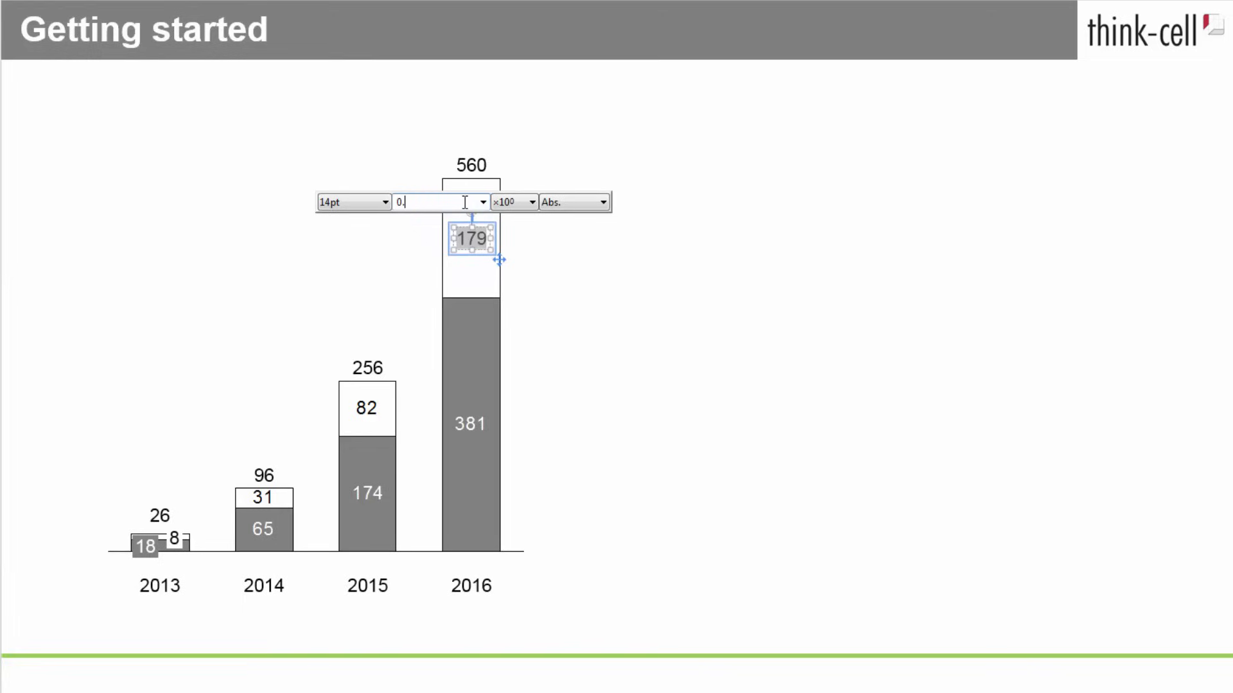
key(Return)
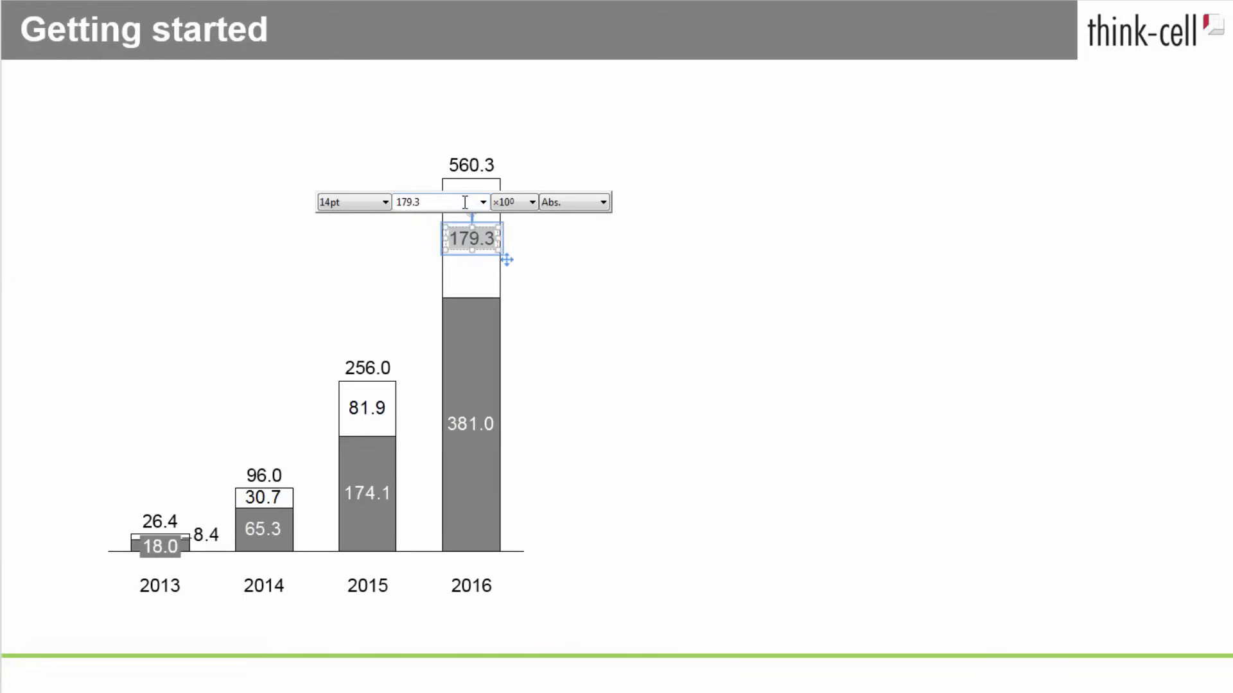
click(527, 254)
click(559, 280)
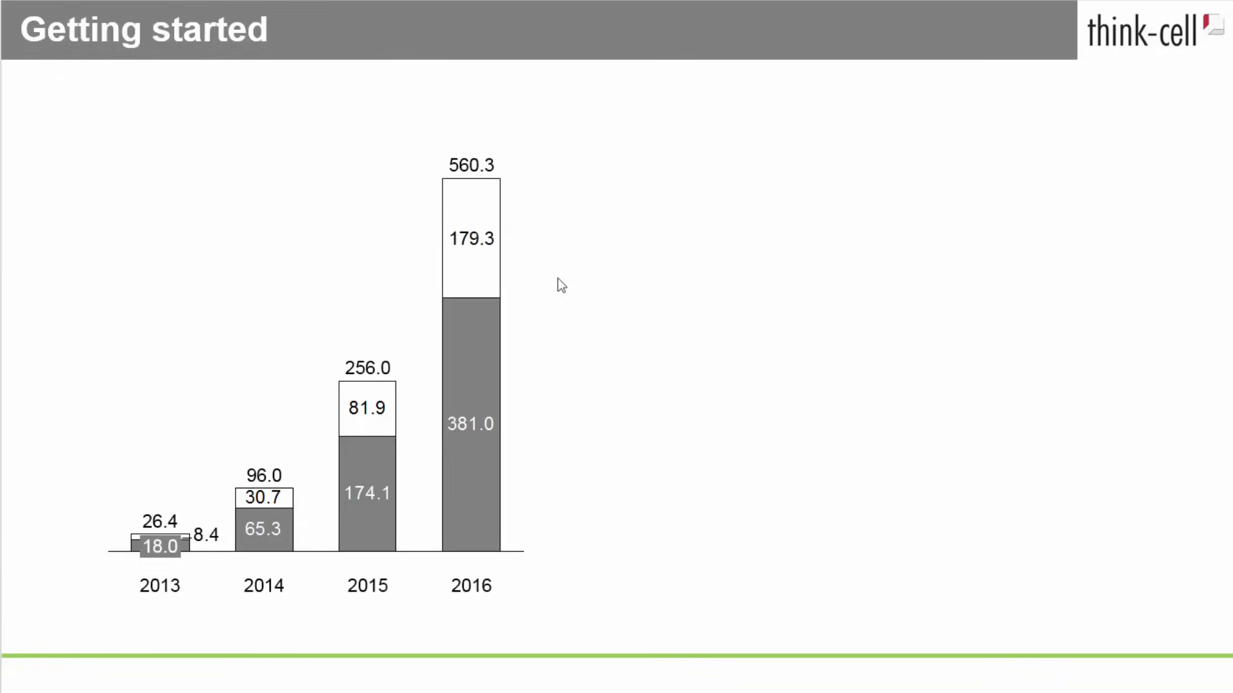